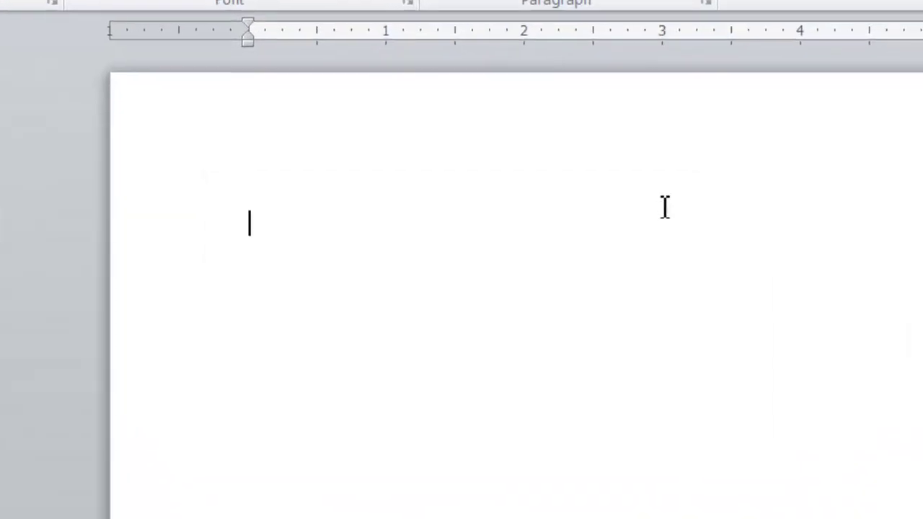
Step: Expand the MM AutoText with F3 into the five-line sender address block
type("MM")
key("F3")
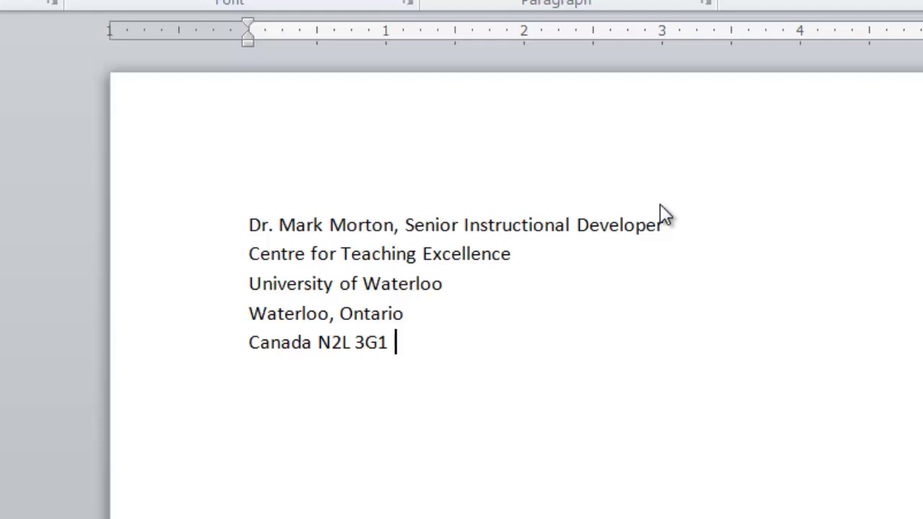
Step: On a new line, expand UWABOUT into the University of Waterloo paragraph
key("Return")
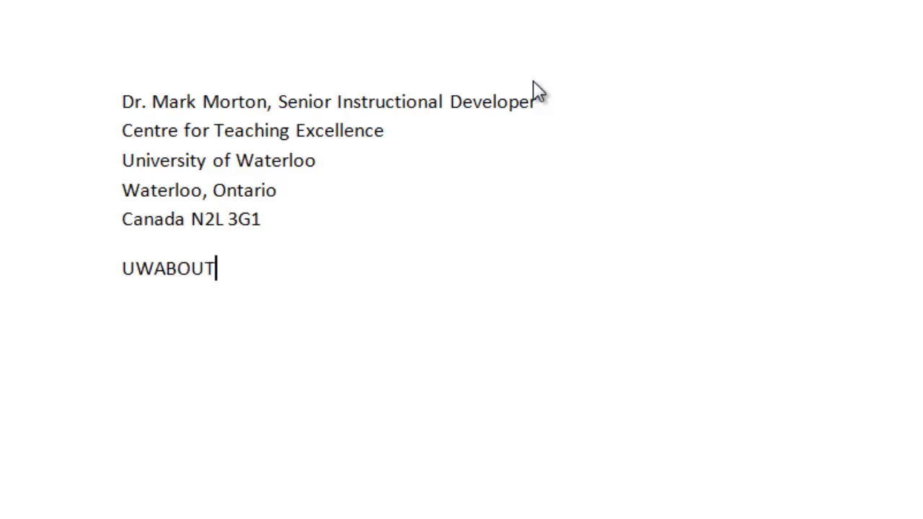
key("F3")
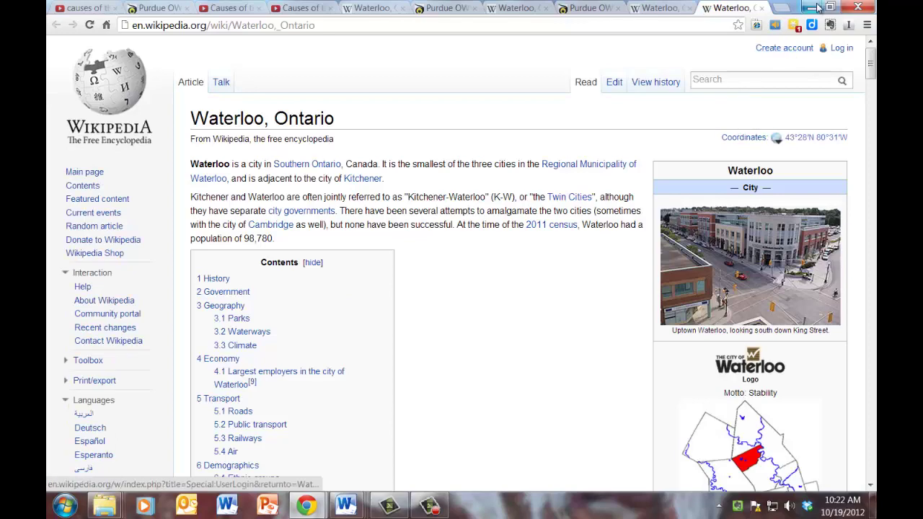
Step: Minimize Chrome to return to the Word essay on the American Civil War
left_click(813, 7)
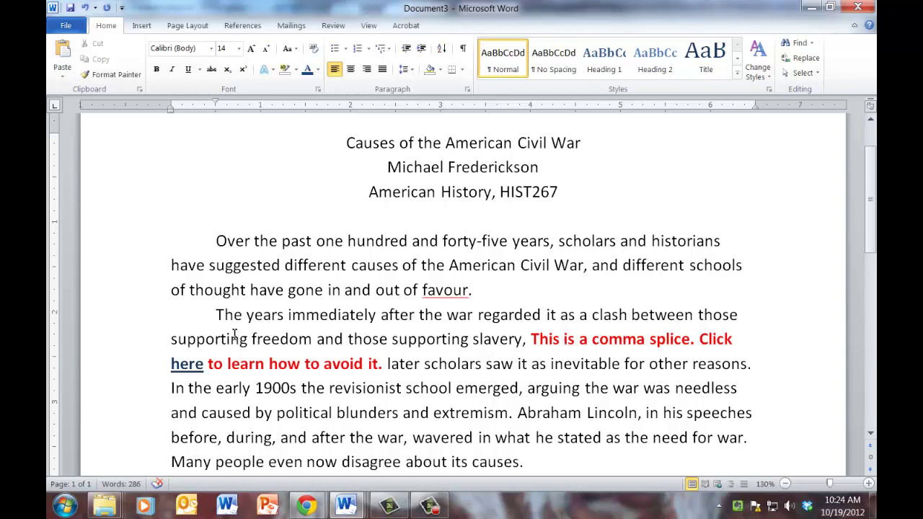
Step: Follow the comment's "here" link to the Purdue OWL Comma Splices page
left_click(194, 367, "ctrl")
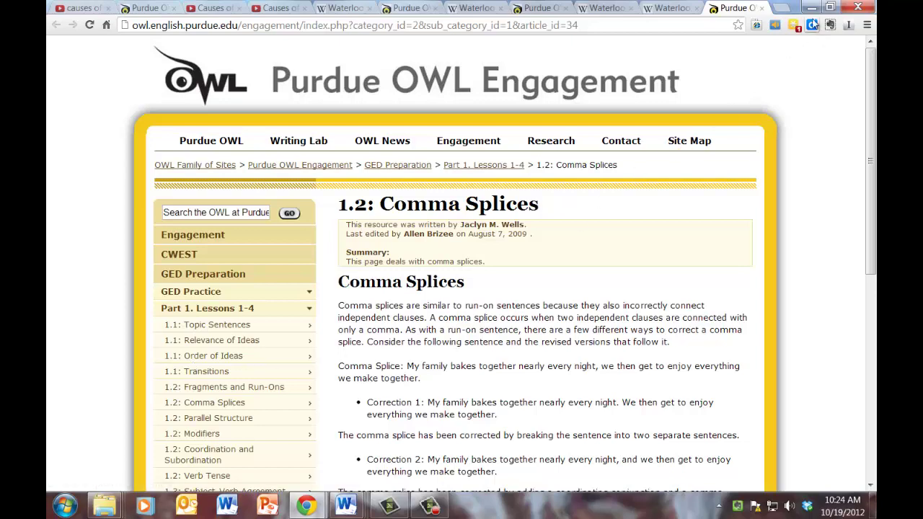
Step: Back in the essay, place the cursor after "the moral cause." in the third paragraph
left_click(811, 7)
left_click(483, 363)
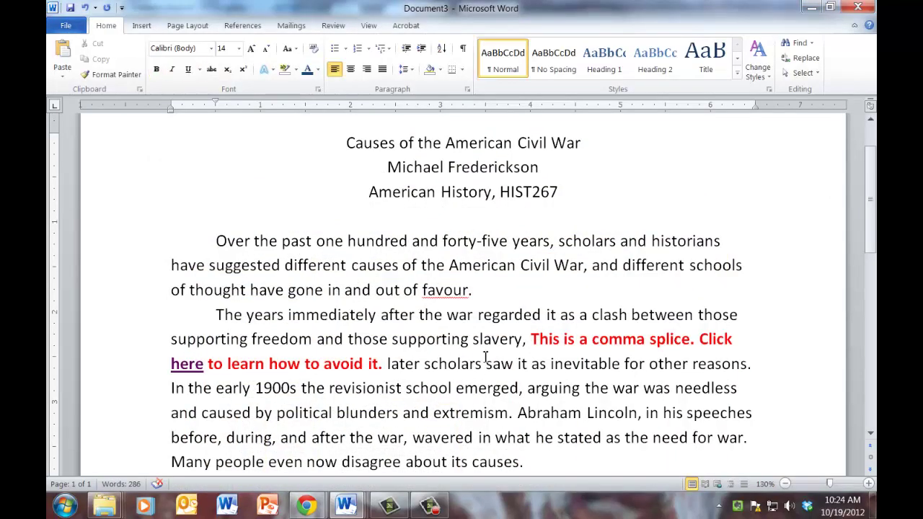
scroll(486, 356, "down", 2)
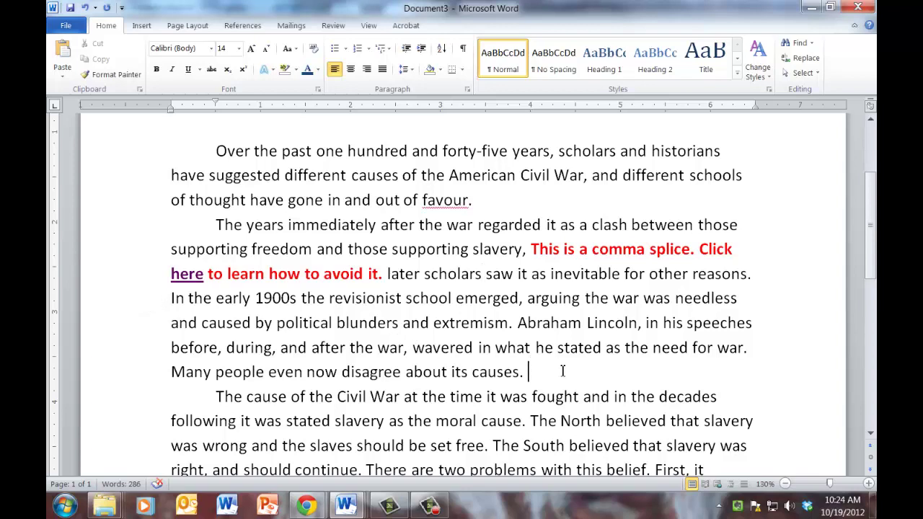
scroll(563, 372, "down", 3)
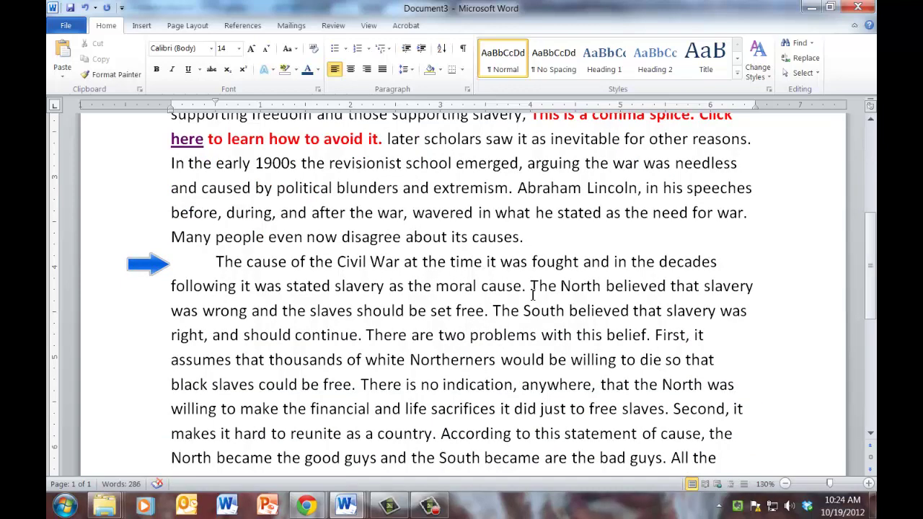
left_click(530, 288)
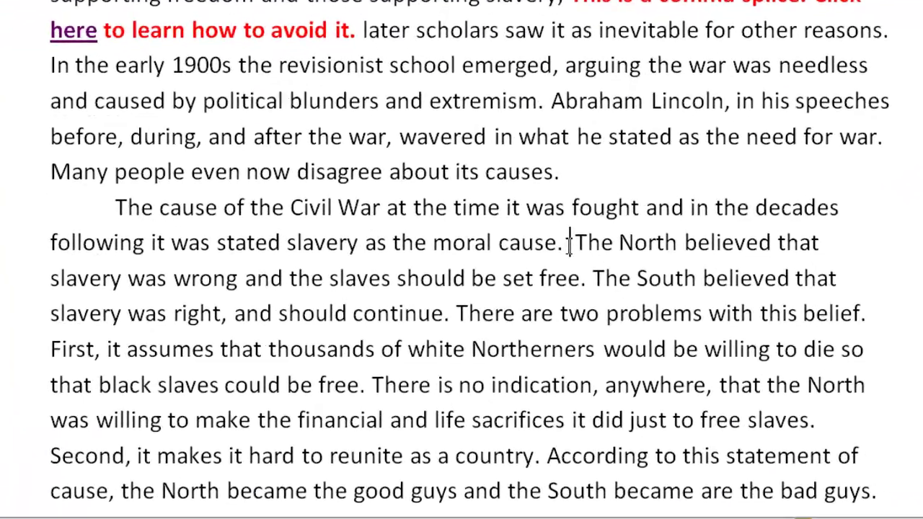
Step: Type UN to expand the red bold note "This sentence is unclear. Read it out loud."
type("UN")
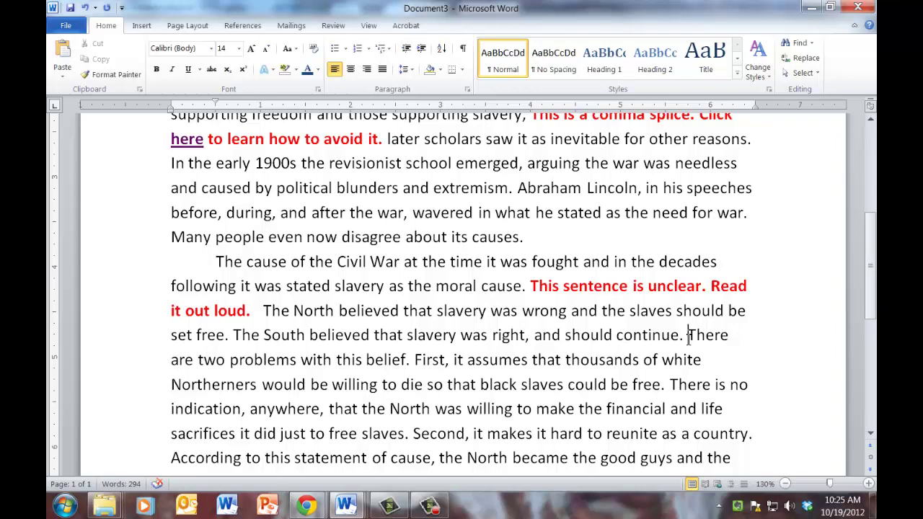
Step: Type the CAUSES entry just before "There are two problems with this belief"
type("CAU")
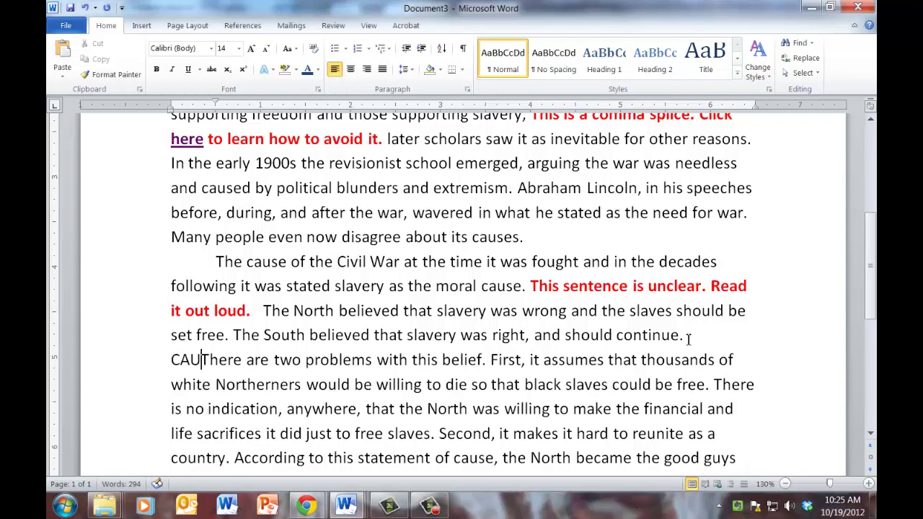
type("SES")
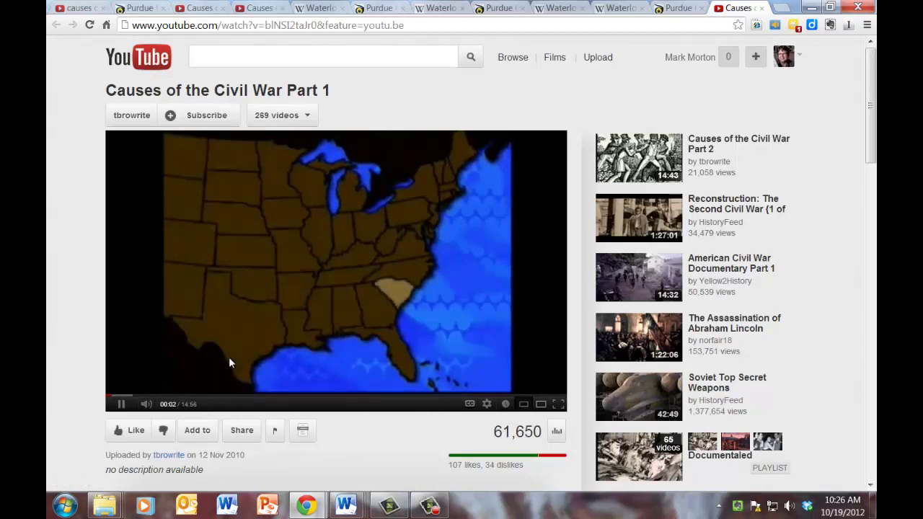
Step: Minimize the YouTube video in Chrome and return to the Word comment list
left_click(121, 405)
left_click(811, 7)
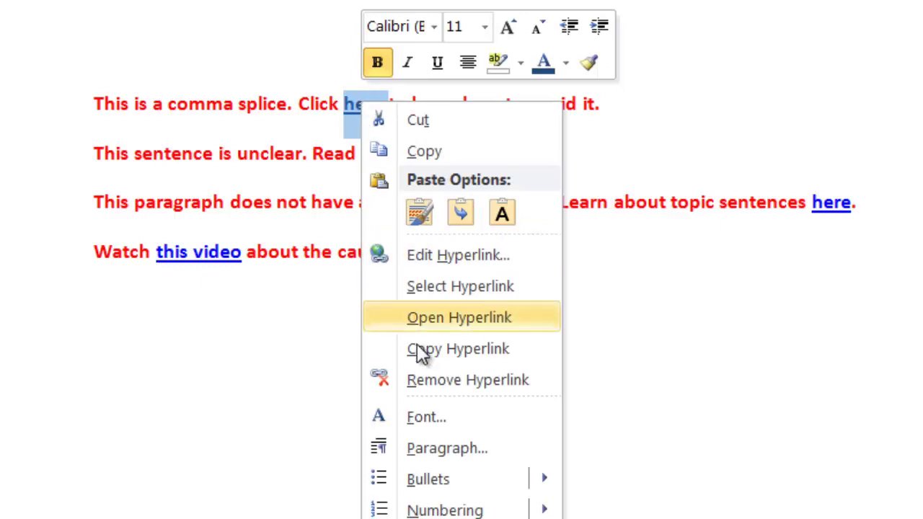
Step: Relink "here" in the comma-splice comment to the web address copied from the browser
left_click(439, 380)
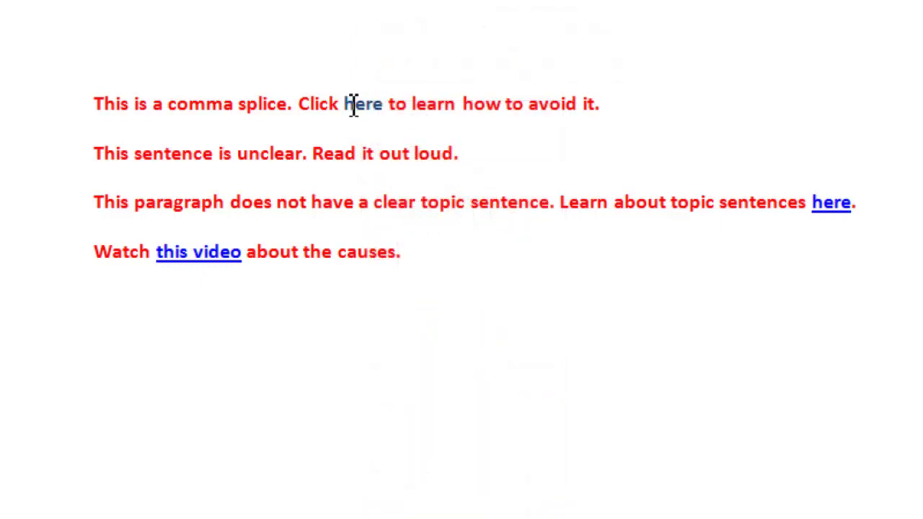
left_click_drag(338, 104, 396, 112)
right_click(357, 105)
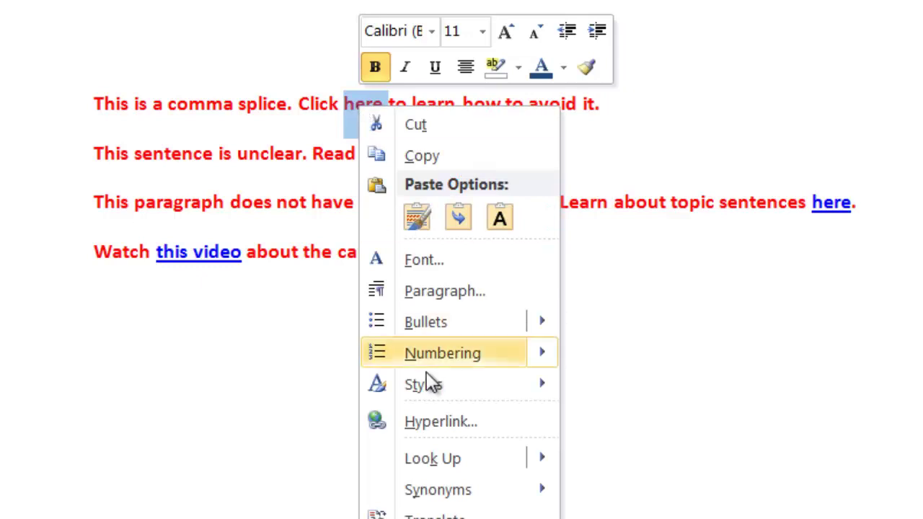
left_click(453, 422)
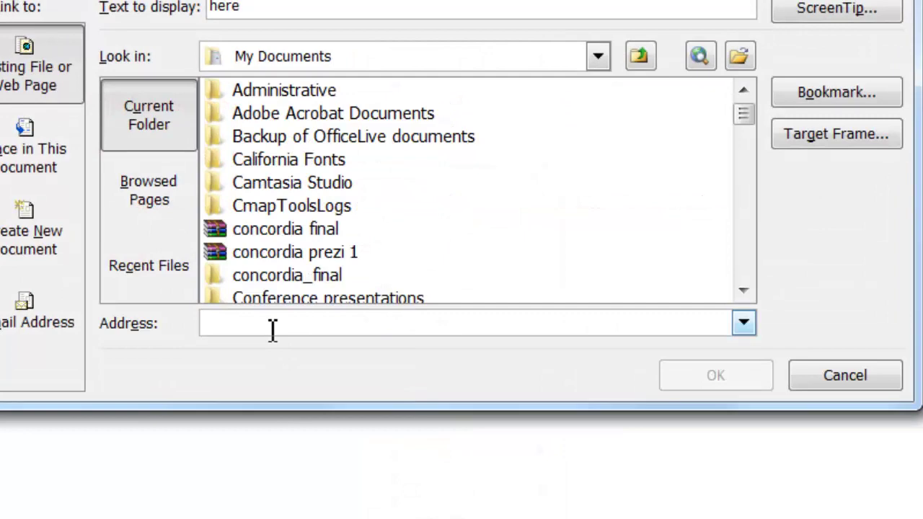
key("ctrl+v")
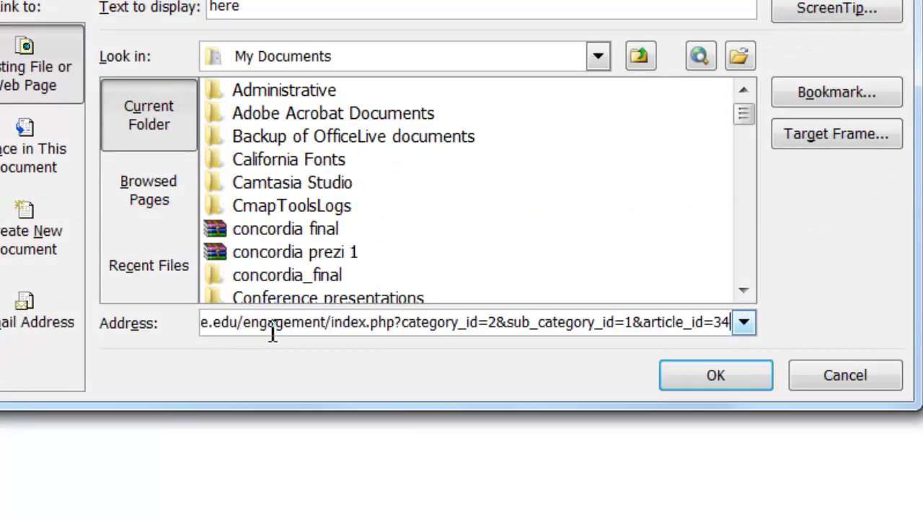
left_click(717, 379)
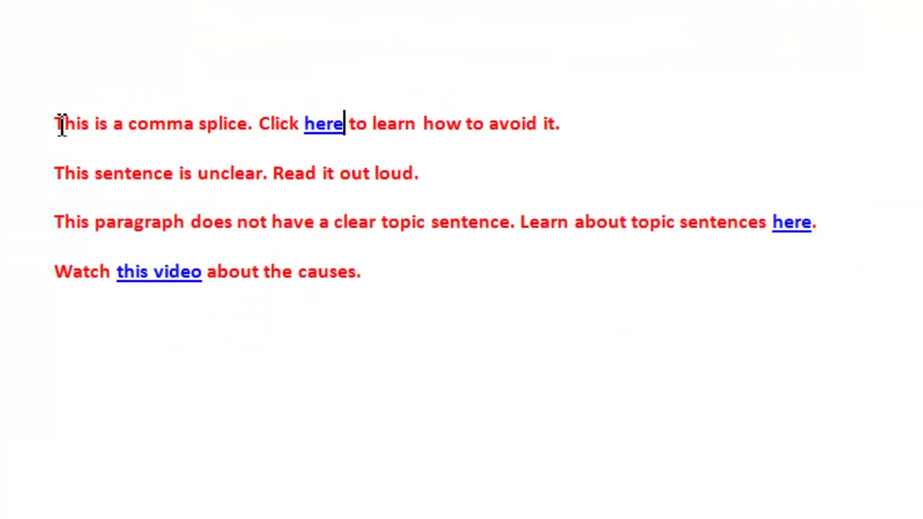
Step: Select the comma-splice comment line and open the Proofing page of Word Options
left_click(61, 127)
left_click_drag(60, 127, 565, 128)
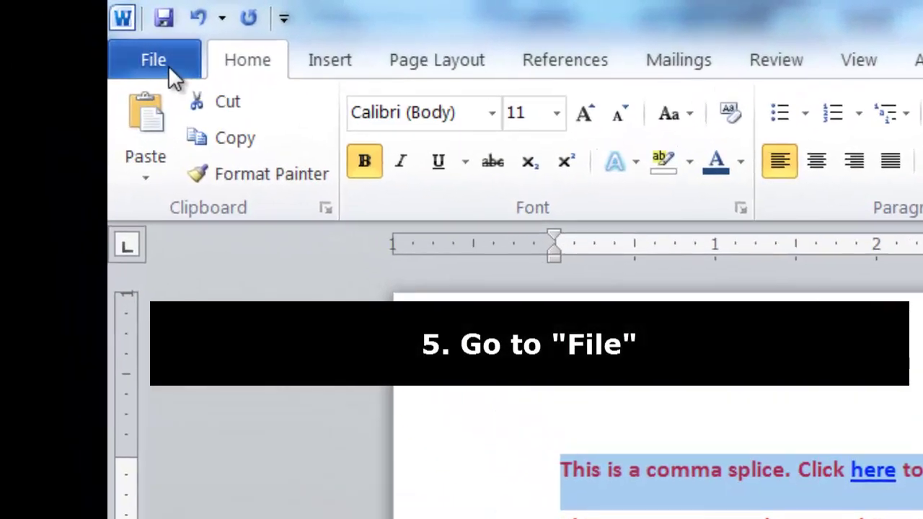
left_click(168, 65)
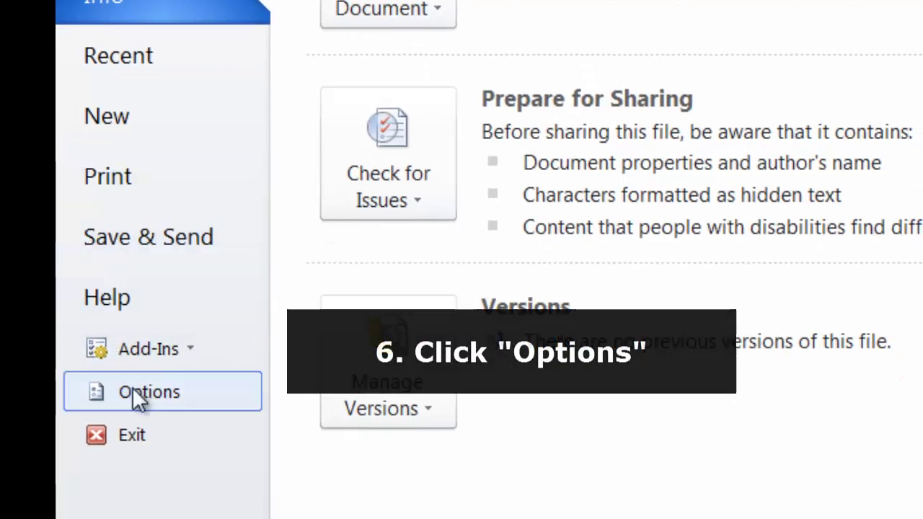
left_click(134, 392)
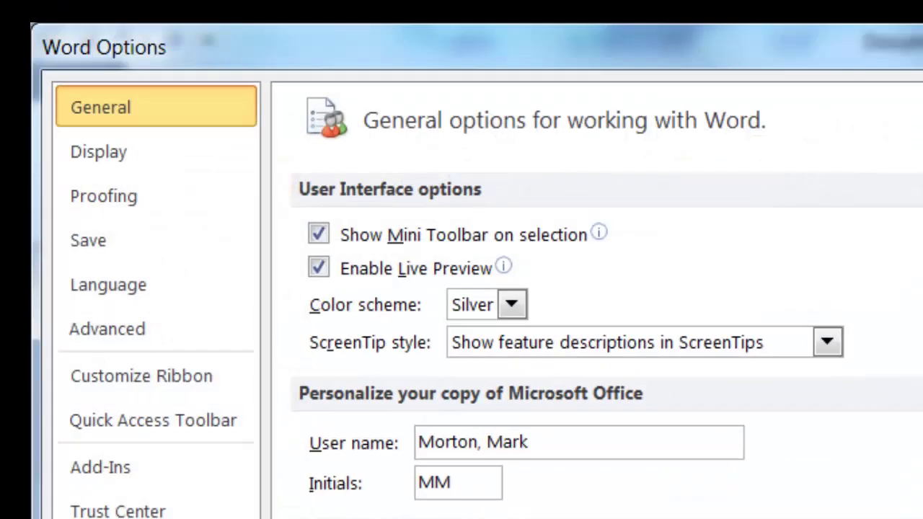
left_click(120, 195)
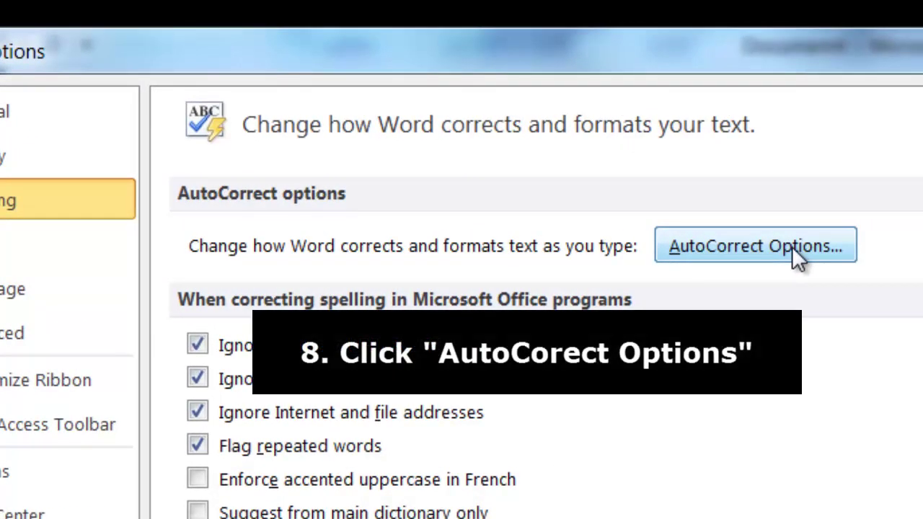
Step: In AutoCorrect Options, choose Formatted text so the comment keeps its red bold styling and link
left_click(792, 246)
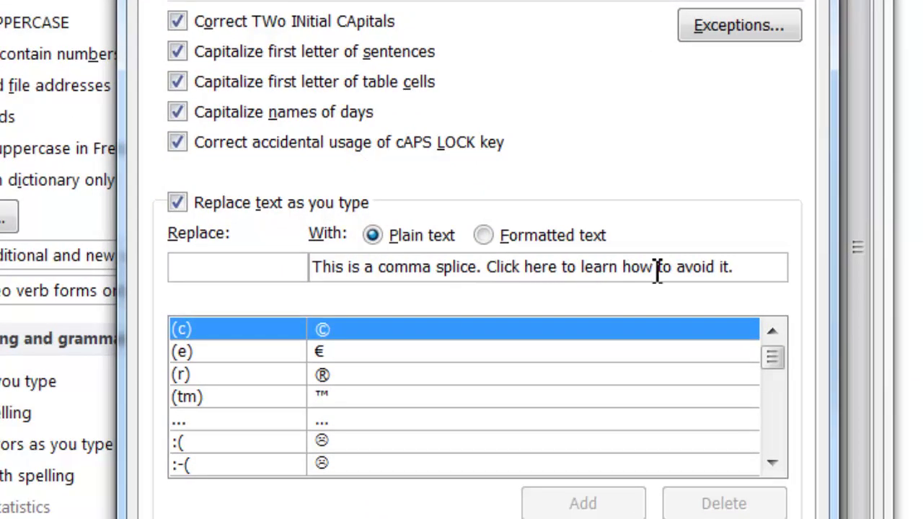
left_click(485, 238)
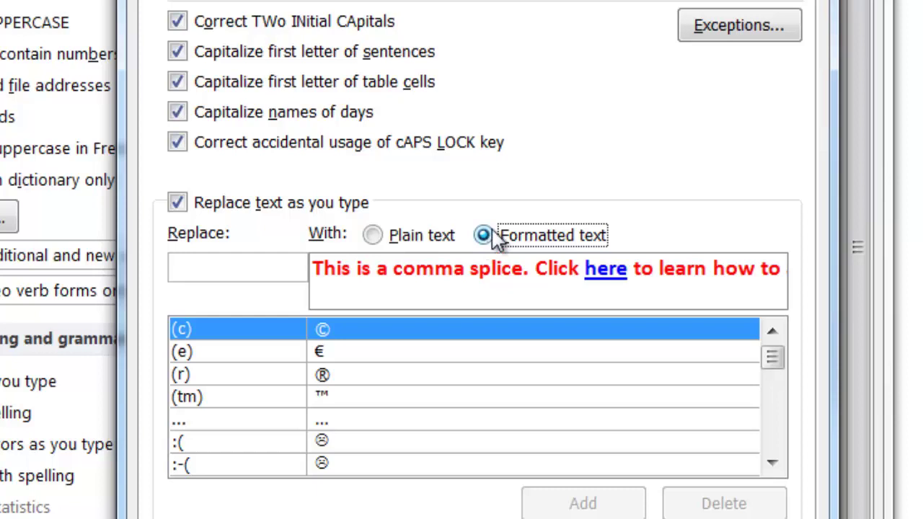
Step: Save the formatted comment under the shortcut 'CS', redefining the existing CS entry
left_click(261, 276)
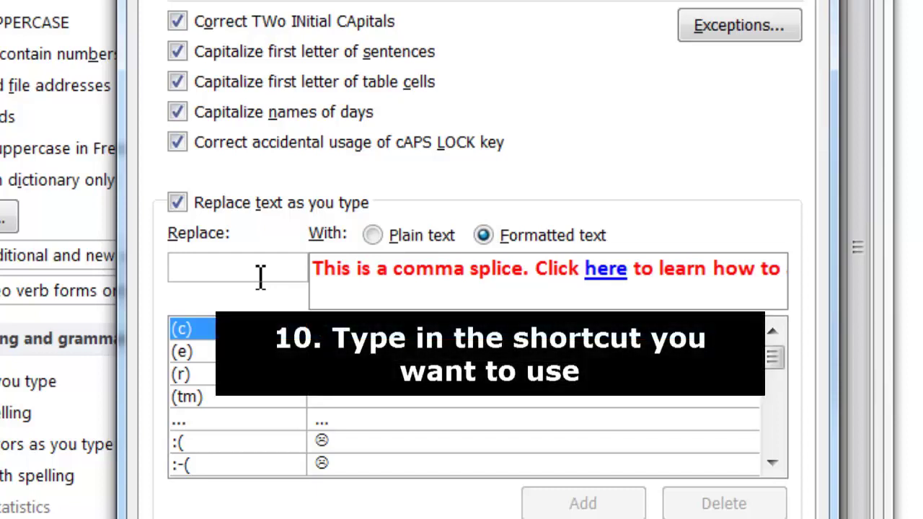
type("CS")
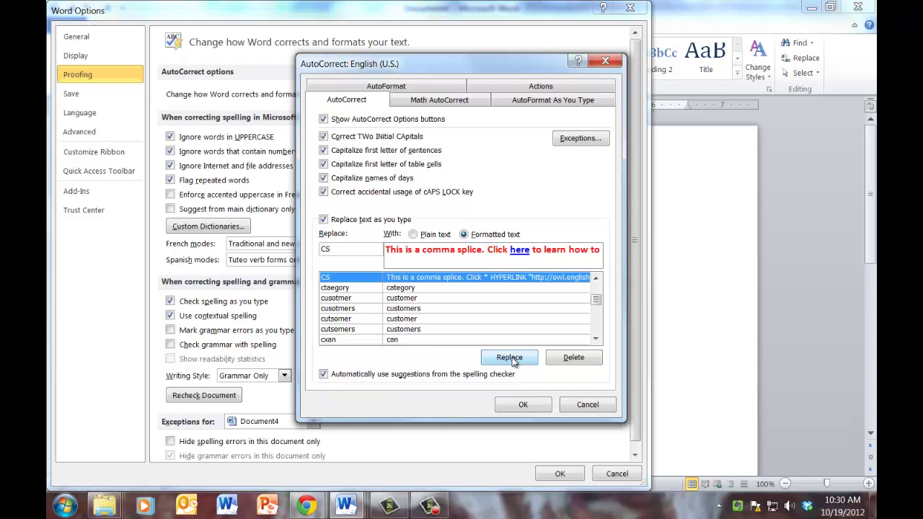
left_click(510, 358)
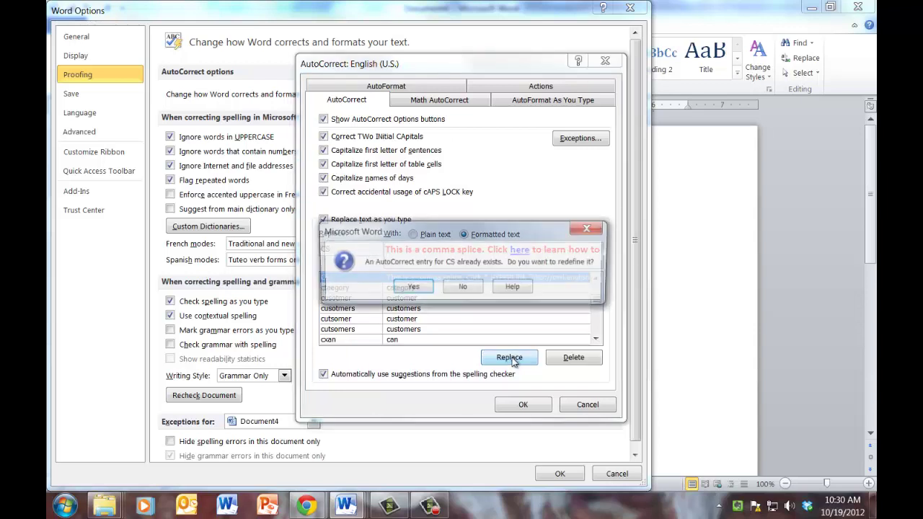
left_click(425, 287)
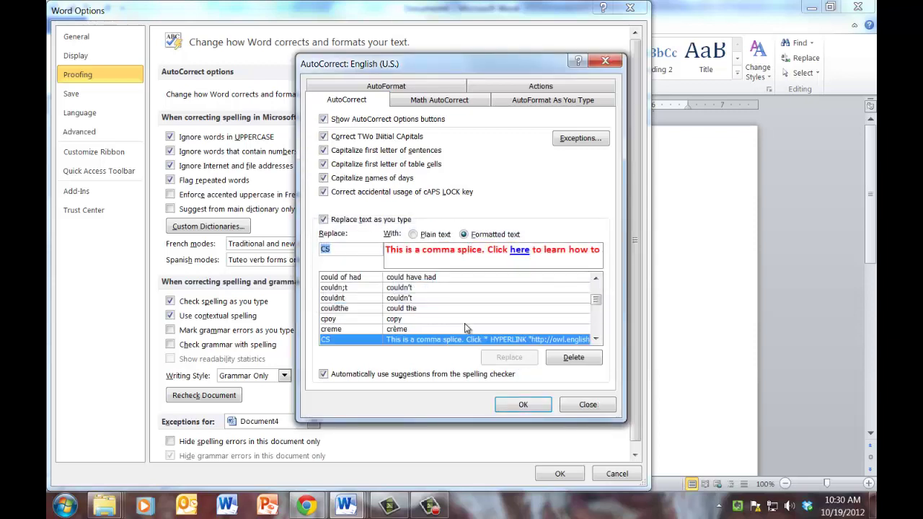
left_click(530, 409)
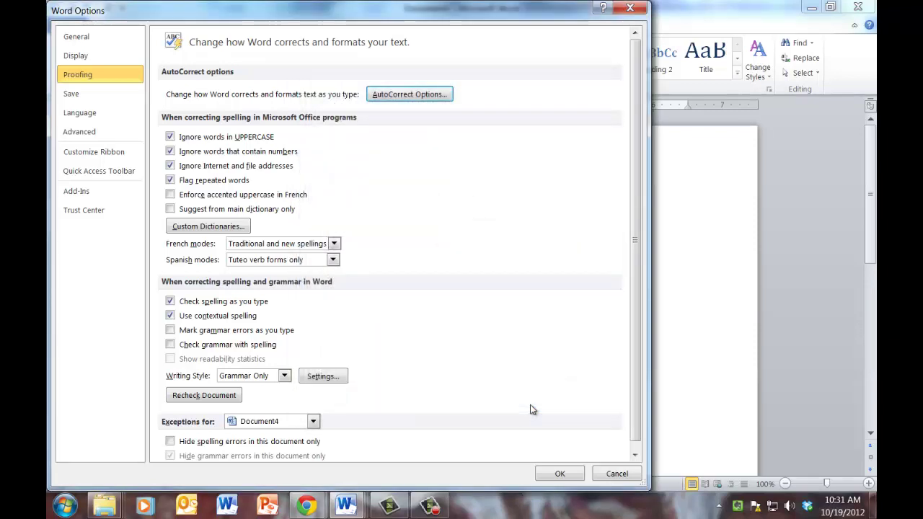
Step: Close Word Options and type CS on the empty line below the four comments
left_click(560, 474)
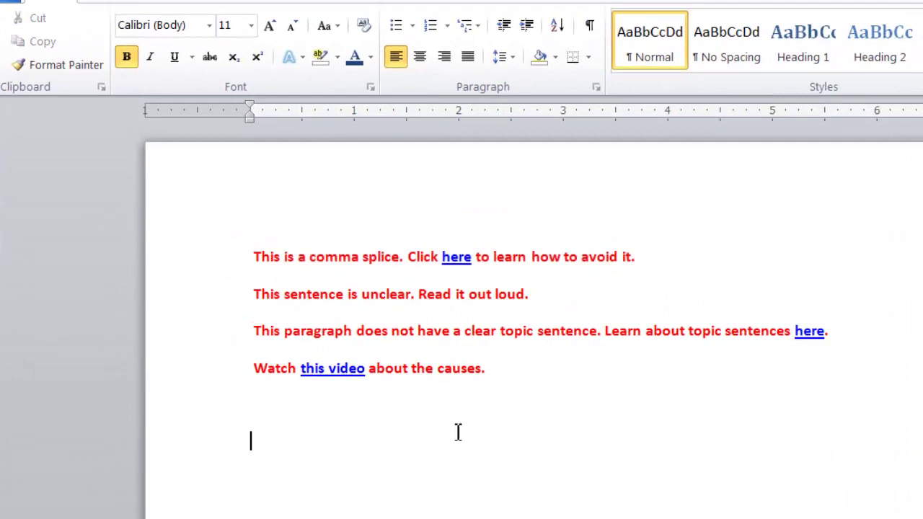
left_click(349, 410)
type("CS")
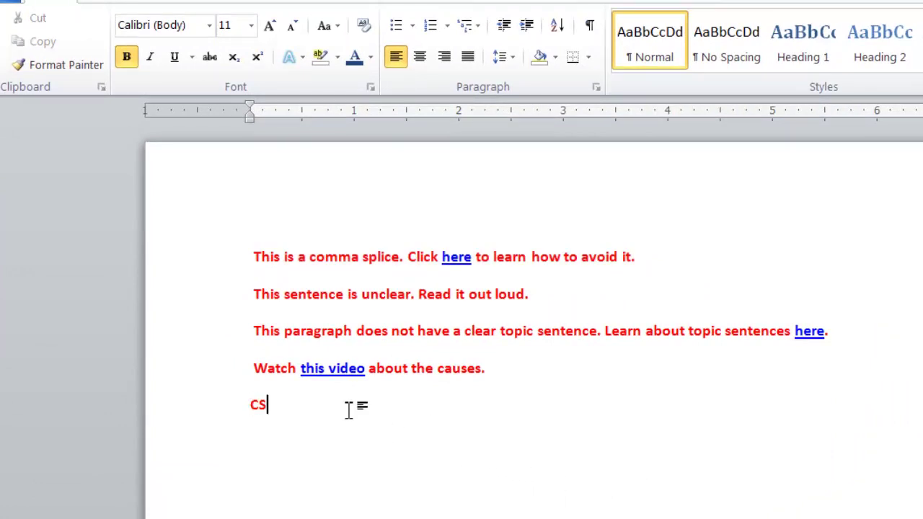